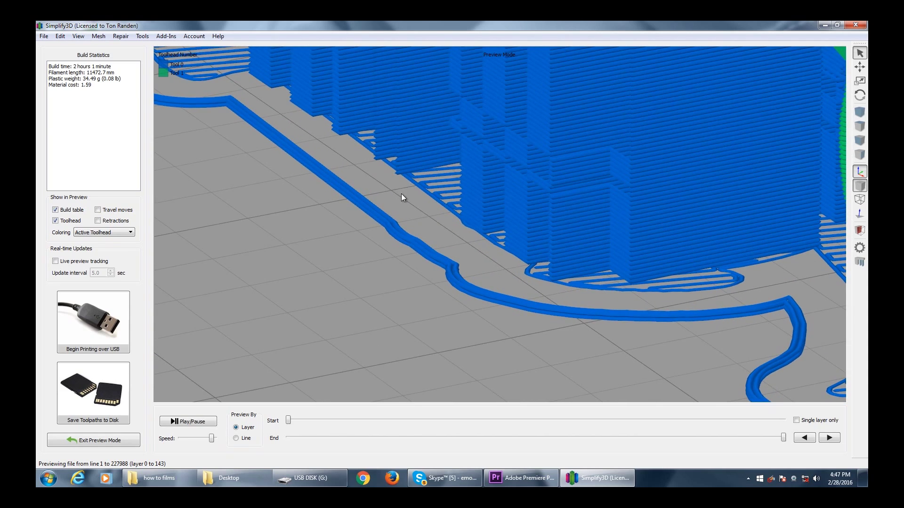
Examine the skirt, raft and support toolpaths of the wind instrument in the preview, then exit preview mode.
{"action": "scroll", "coordinate": [406, 208], "scroll_direction": "down", "scroll_amount": 4}
{"action": "scroll", "coordinate": [429, 256], "scroll_direction": "up", "scroll_amount": 4}
{"action": "left_click_drag", "start_coordinate": [430, 241], "coordinate": [371, 151]}
{"action": "scroll", "coordinate": [355, 212], "scroll_direction": "up", "scroll_amount": 2}
{"action": "left_click_drag", "start_coordinate": [356, 214], "coordinate": [360, 282]}
{"action": "scroll", "coordinate": [368, 232], "scroll_direction": "up", "scroll_amount": 2}
{"action": "left_click", "coordinate": [134, 440]}
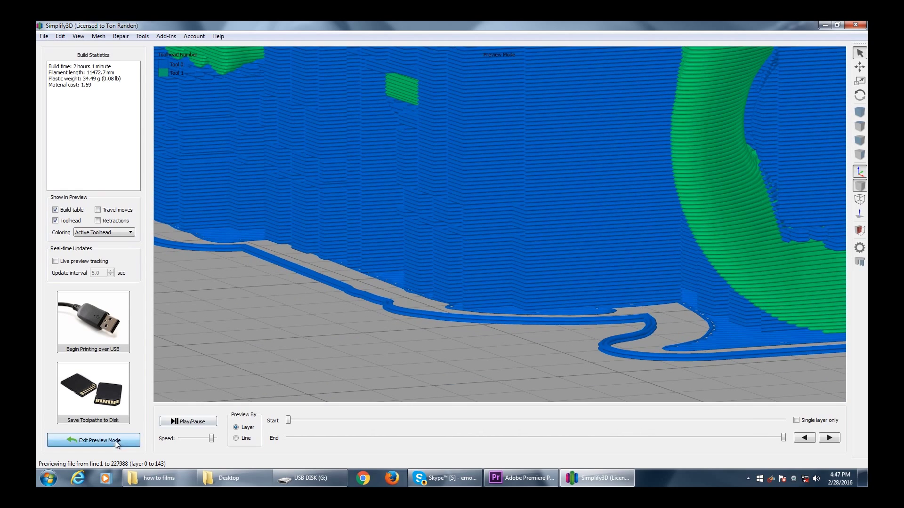
{"action": "scroll", "coordinate": [362, 310], "scroll_direction": "down", "scroll_amount": 4}
{"action": "scroll", "coordinate": [363, 312], "scroll_direction": "down", "scroll_amount": 5}
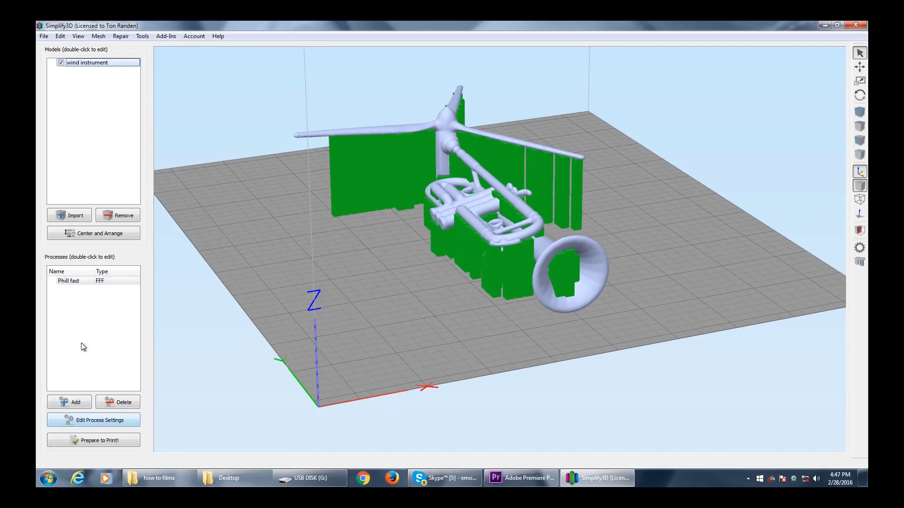
In the wind instrument's process settings, set the raft offset from part to 8.00 mm and adjust the raft separation distance.
{"action": "double_click", "coordinate": [68, 281]}
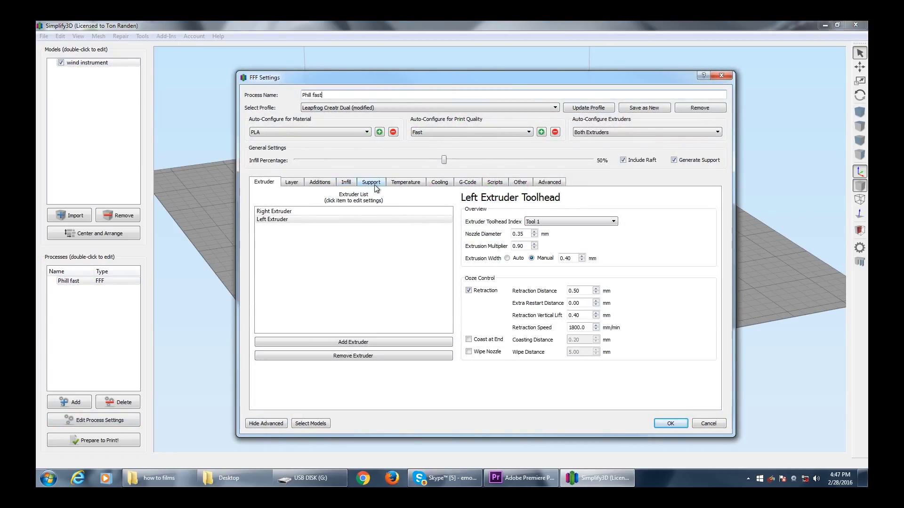
{"action": "left_click", "coordinate": [317, 186]}
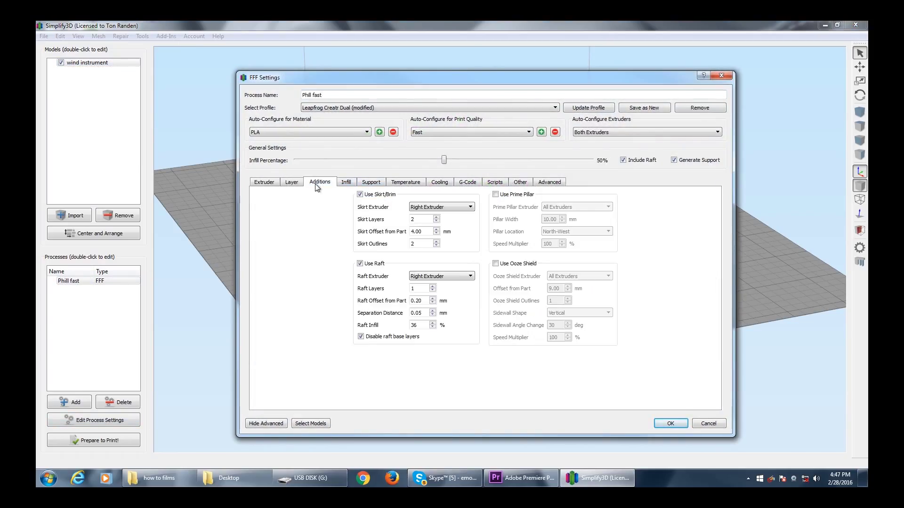
{"action": "left_click", "coordinate": [432, 299]}
{"action": "type", "text": "8.00"}
{"action": "left_click", "coordinate": [433, 311]}
{"action": "left_click", "coordinate": [433, 315]}
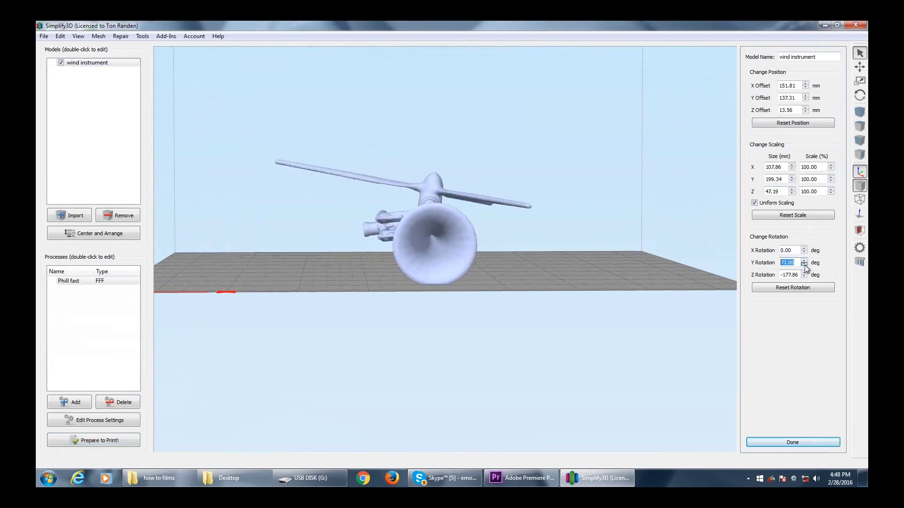
Adjust the wind instrument's Y rotation and add manual support structures along its body up to the propeller hub.
{"action": "left_click", "coordinate": [804, 264]}
{"action": "left_click", "coordinate": [804, 265]}
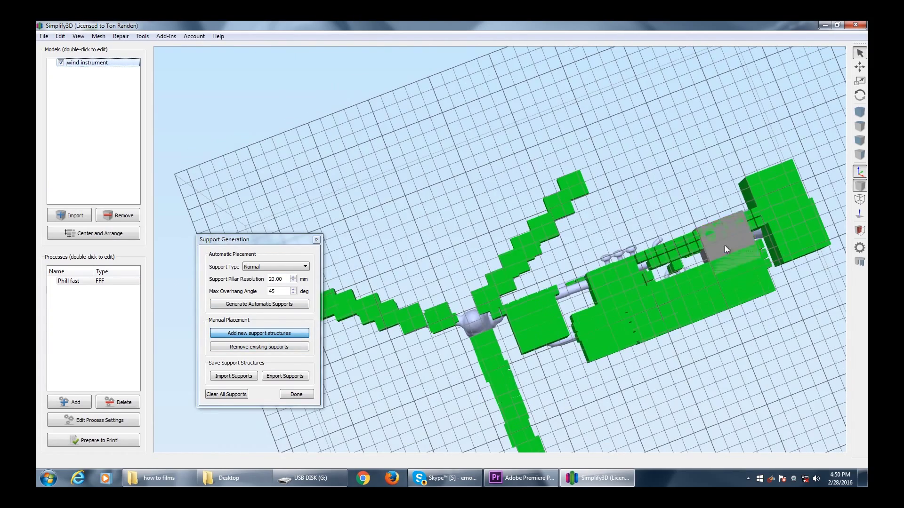
{"action": "mouse_move", "coordinate": [724, 245]}
{"action": "left_mouse_down"}
{"action": "mouse_move", "coordinate": [672, 271]}
{"action": "mouse_move", "coordinate": [633, 271]}
{"action": "mouse_move", "coordinate": [577, 300]}
{"action": "mouse_move", "coordinate": [566, 342]}
{"action": "mouse_move", "coordinate": [571, 291]}
{"action": "mouse_move", "coordinate": [490, 327]}
{"action": "left_mouse_up"}
{"action": "left_click", "coordinate": [296, 394]}
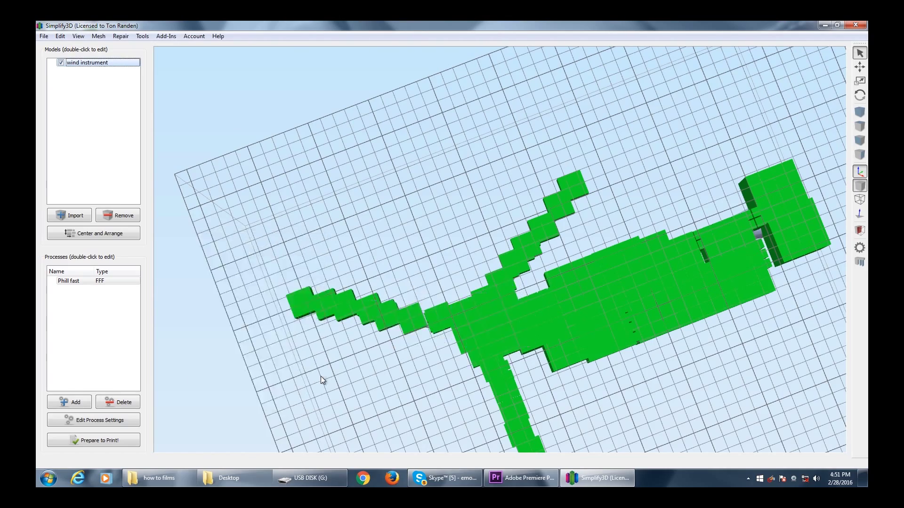
Slice the wind instrument with its added supports and inspect the resulting toolpath preview.
{"action": "left_click", "coordinate": [116, 440]}
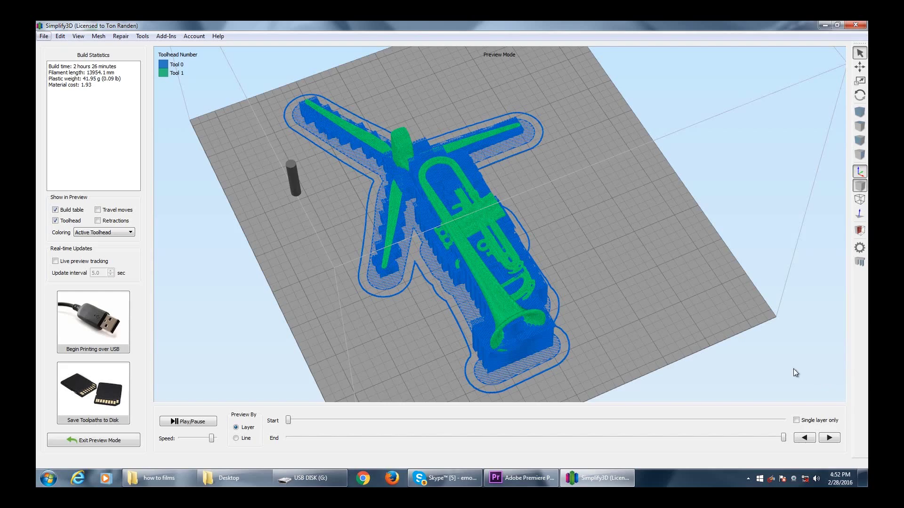
{"action": "left_click_drag", "start_coordinate": [778, 440], "coordinate": [786, 421]}
{"action": "scroll", "coordinate": [446, 385], "scroll_direction": "up", "scroll_amount": 5}
{"action": "scroll", "coordinate": [618, 340], "scroll_direction": "down", "scroll_amount": 3}
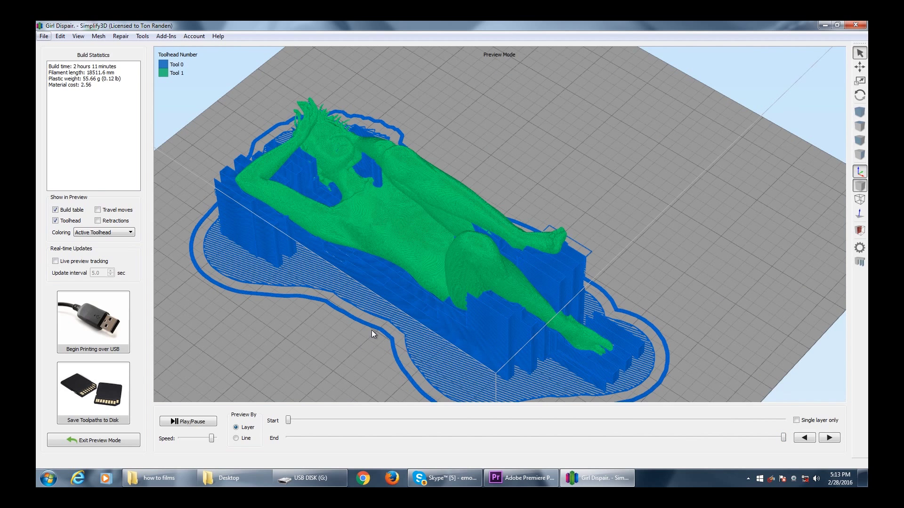
Examine the reclining figure's toolpaths by reducing the previewed layers down to the first one, then exit preview mode.
{"action": "right_click_drag", "start_coordinate": [365, 304], "coordinate": [377, 277]}
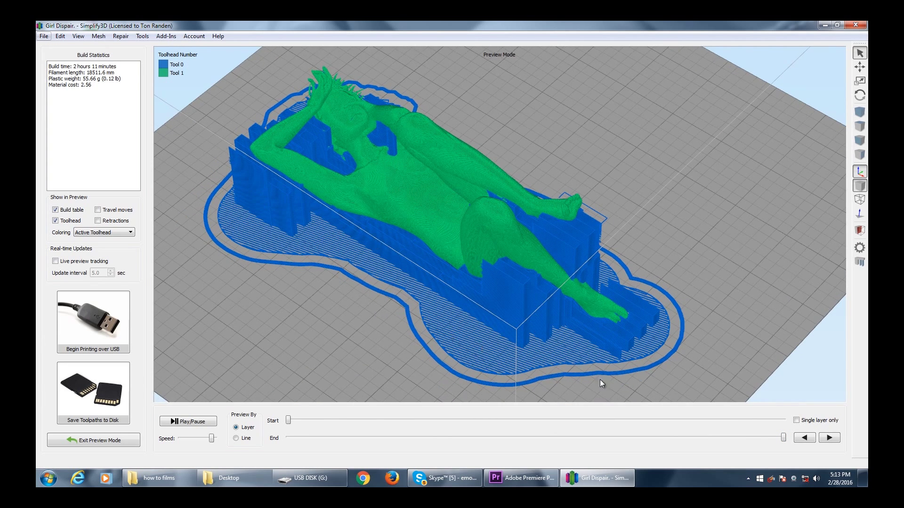
{"action": "left_click_drag", "start_coordinate": [784, 439], "coordinate": [318, 422]}
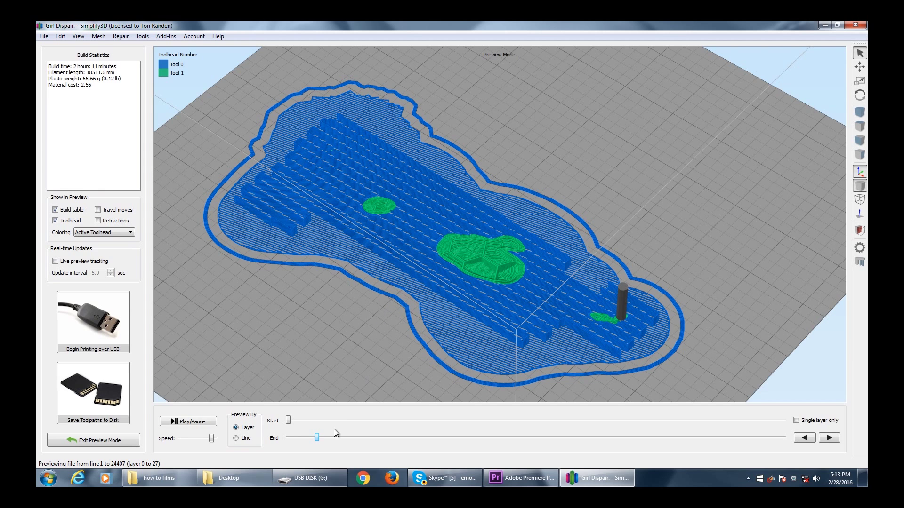
{"action": "left_click_drag", "start_coordinate": [318, 441], "coordinate": [289, 439]}
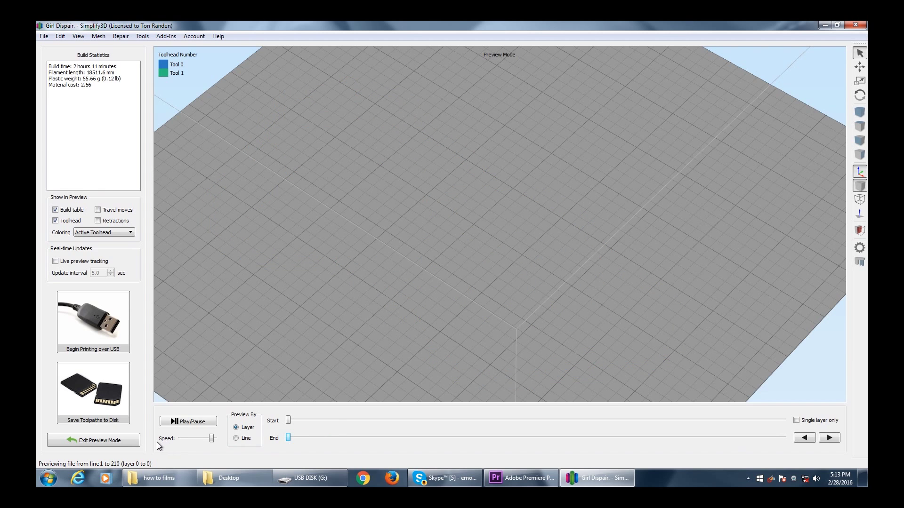
{"action": "left_click", "coordinate": [124, 440]}
{"action": "left_click_drag", "start_coordinate": [209, 410], "coordinate": [267, 363]}
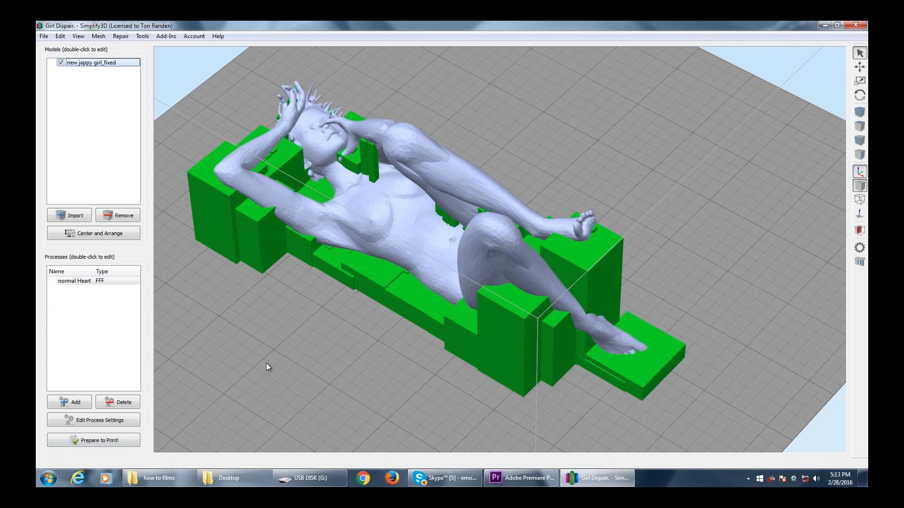
Open the normal Heart process settings, choose Fast print quality and set the bottom solid layers to 3.
{"action": "double_click", "coordinate": [89, 281]}
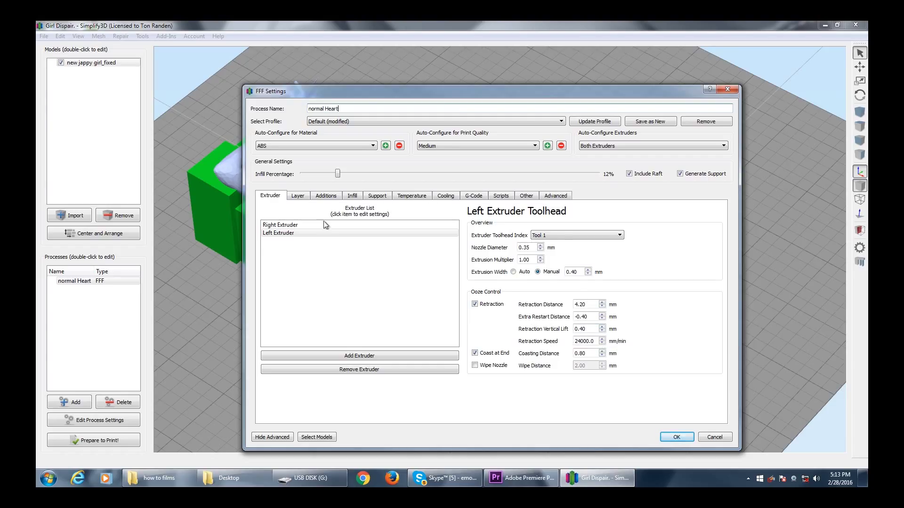
{"action": "left_click", "coordinate": [298, 196]}
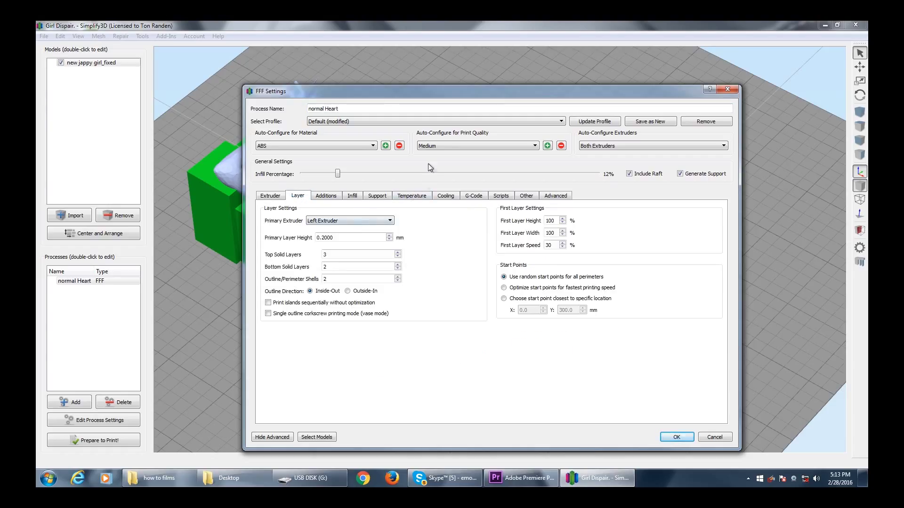
{"action": "left_click", "coordinate": [535, 146]}
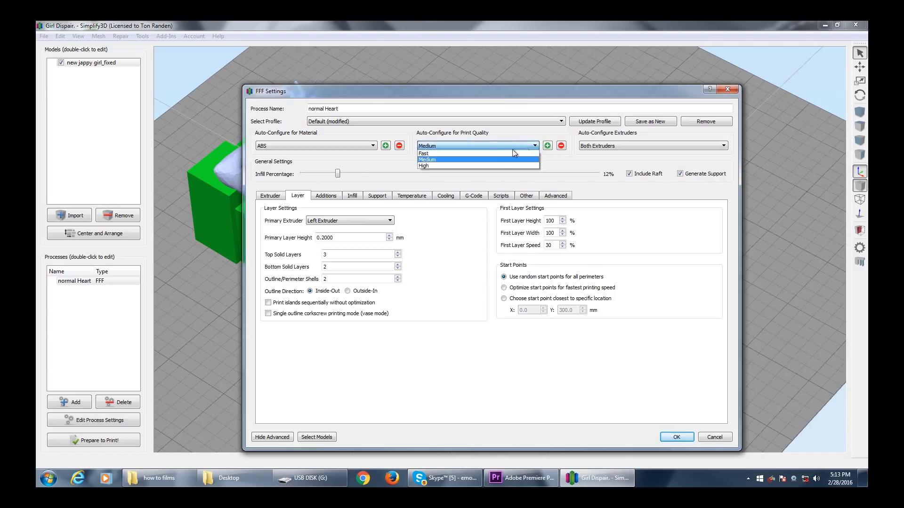
{"action": "left_click", "coordinate": [473, 151]}
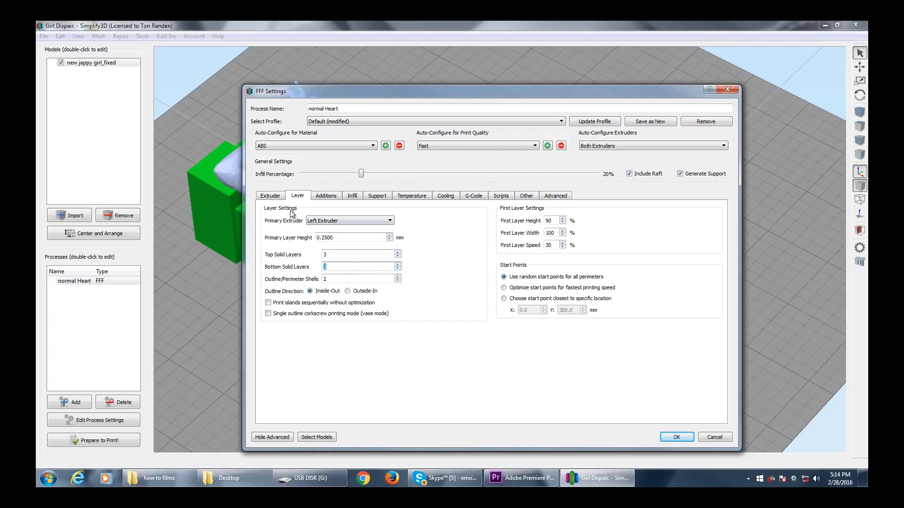
Enable nozzle wiping for the left extruder and check the layer settings.
{"action": "left_click", "coordinate": [270, 196]}
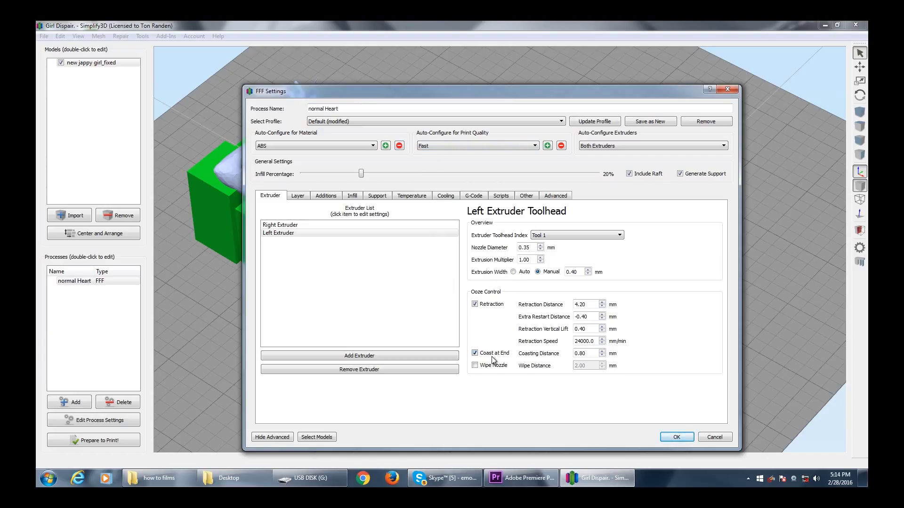
{"action": "left_click", "coordinate": [476, 366]}
{"action": "left_click", "coordinate": [297, 196]}
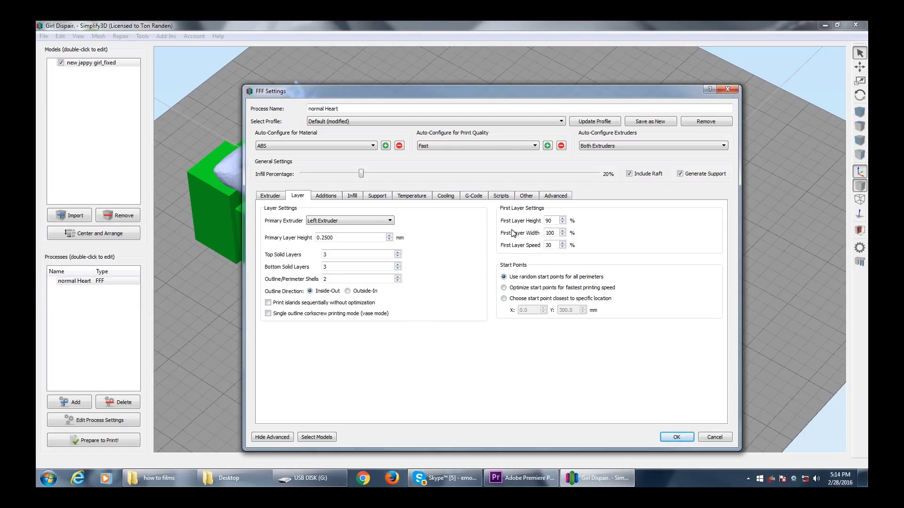
Increase the raft separation distance by one increment and set the infill percentage to 35%.
{"action": "left_click", "coordinate": [328, 198]}
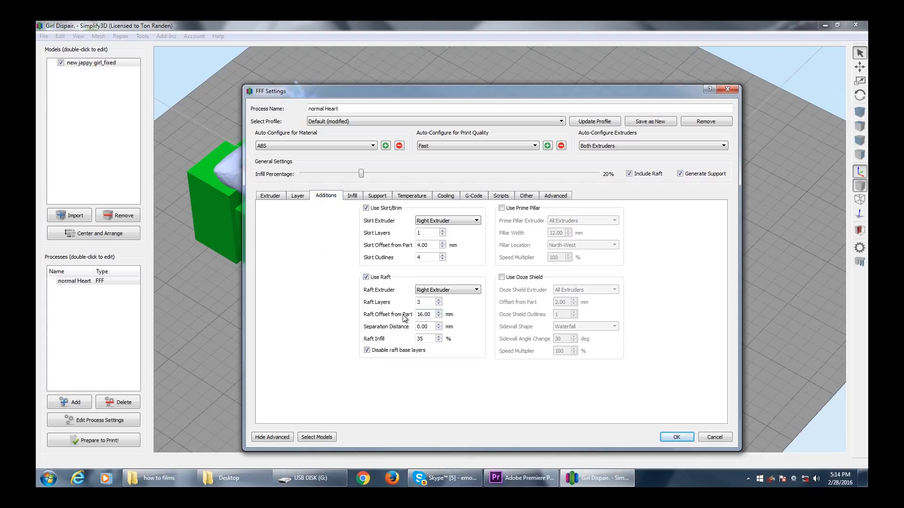
{"action": "left_click", "coordinate": [439, 325]}
{"action": "left_click", "coordinate": [353, 197]}
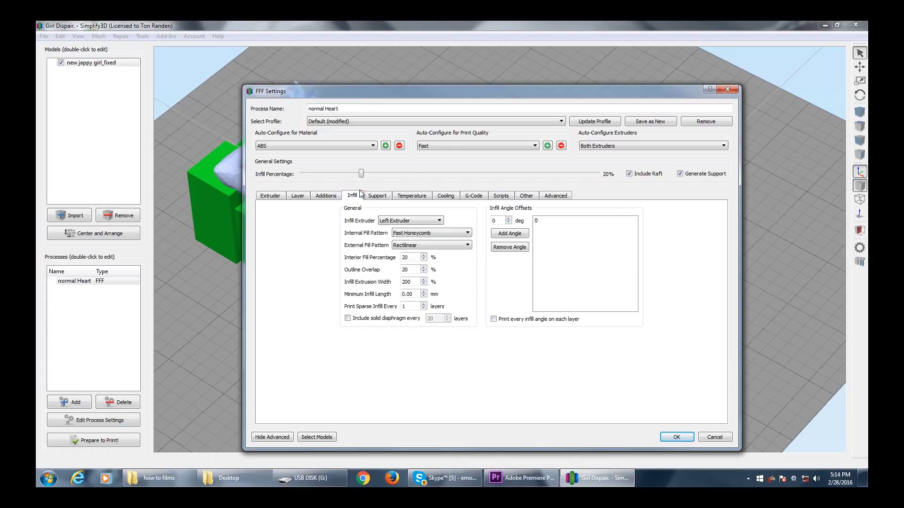
{"action": "left_click_drag", "start_coordinate": [361, 175], "coordinate": [418, 189]}
Set support infill to 35%, extra inflation distance to 0.40 mm, dense infill to 50% and horizontal offset from part to 0.40 mm.
{"action": "left_click", "coordinate": [377, 196]}
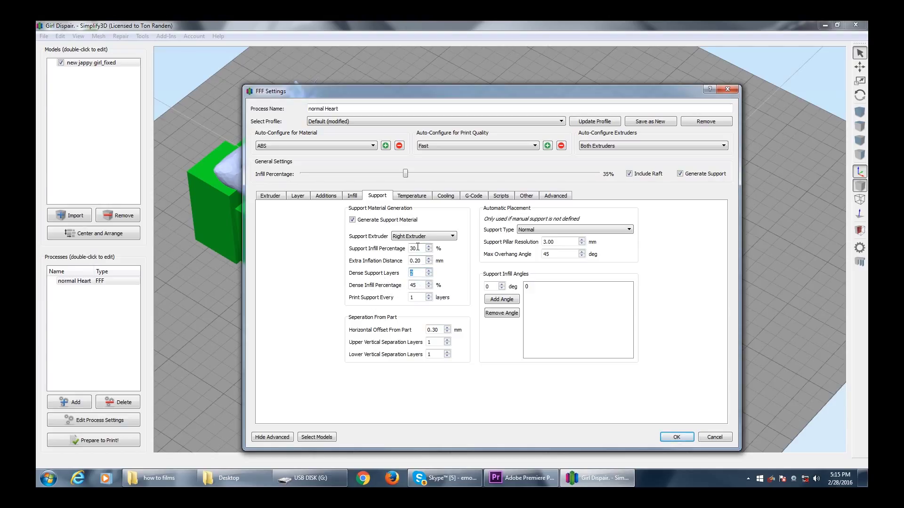
{"action": "left_click", "coordinate": [428, 283]}
{"action": "type", "text": "50"}
{"action": "left_click", "coordinate": [448, 329]}
{"action": "left_click", "coordinate": [429, 247]}
{"action": "left_click", "coordinate": [430, 251]}
{"action": "left_click", "coordinate": [428, 258]}
{"action": "left_click", "coordinate": [428, 259]}
{"action": "left_click", "coordinate": [456, 262]}
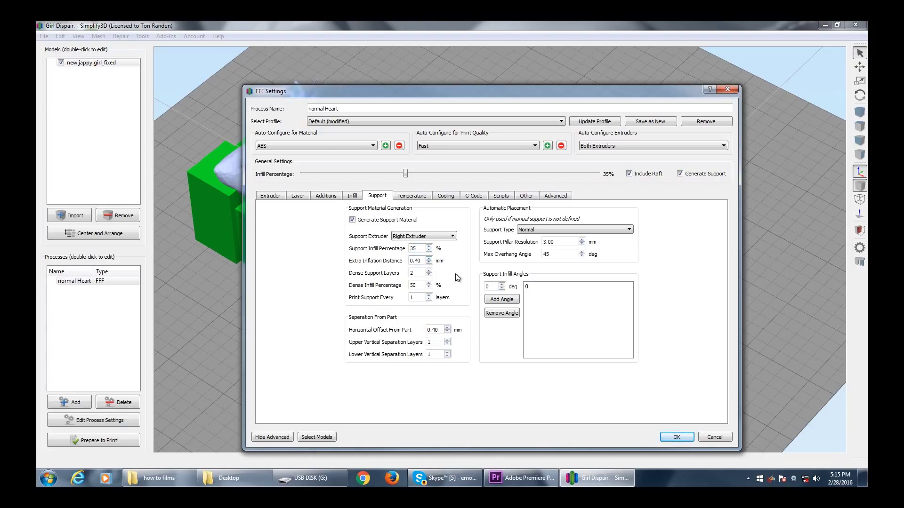
Set the heated bed's layer 1 temperature to 60 °C and check the temperature setpoints of both extruders.
{"action": "left_click", "coordinate": [415, 199]}
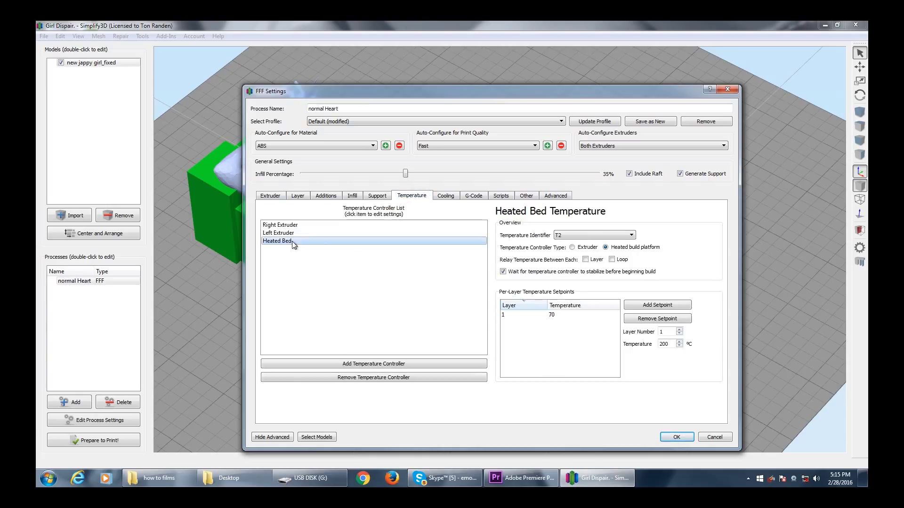
{"action": "left_click", "coordinate": [551, 315]}
{"action": "double_click", "coordinate": [551, 316]}
{"action": "type", "text": "60"}
{"action": "key", "text": "Return"}
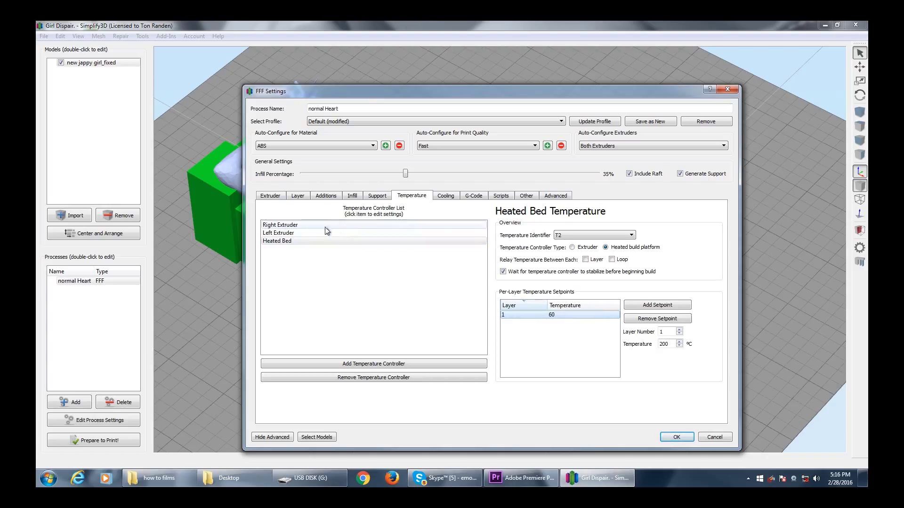
{"action": "left_click", "coordinate": [300, 234]}
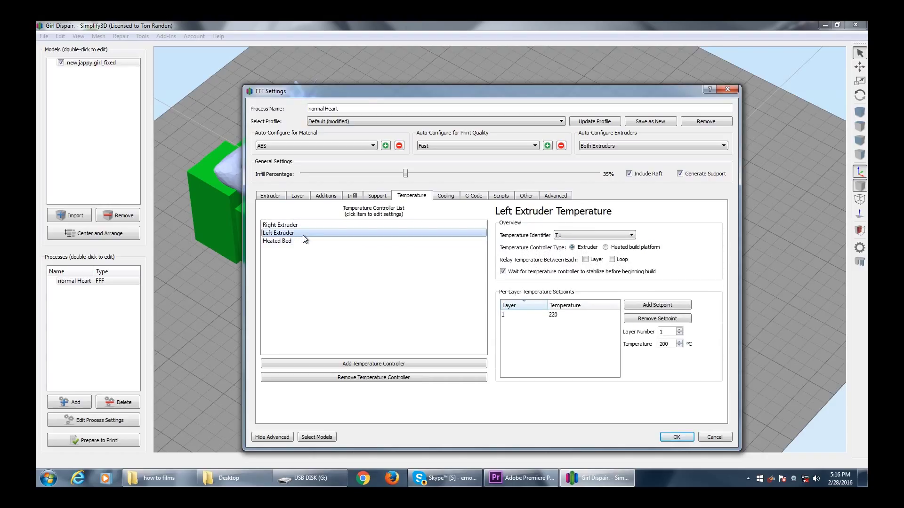
{"action": "left_click", "coordinate": [307, 225]}
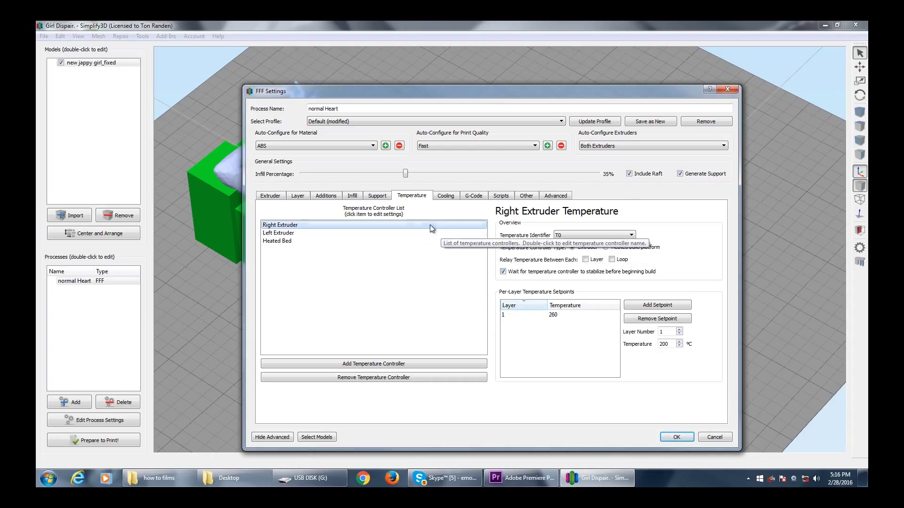
Add a cooling setpoint that runs the fan at 80% from layer 3.
{"action": "left_click", "coordinate": [446, 198]}
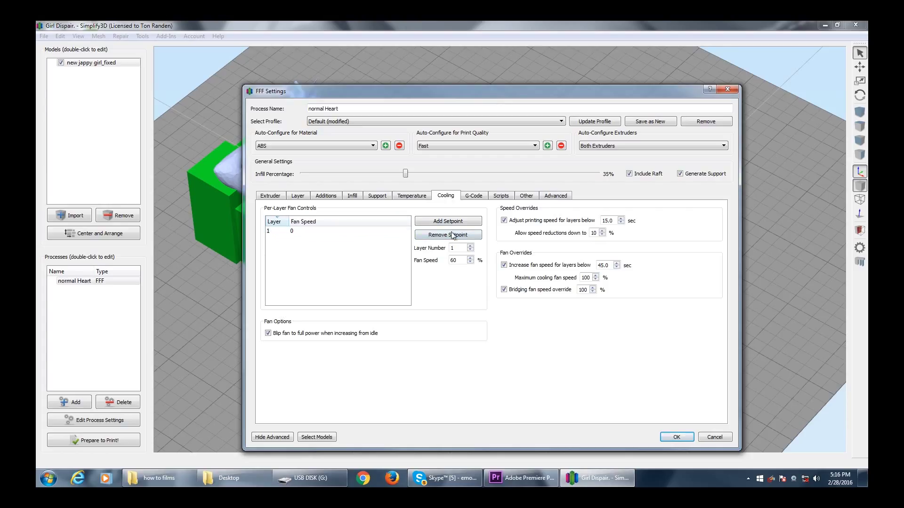
{"action": "left_click", "coordinate": [298, 231]}
{"action": "type", "text": "3"}
{"action": "type", "text": "8"}
{"action": "type", "text": "0"}
{"action": "left_click", "coordinate": [449, 223]}
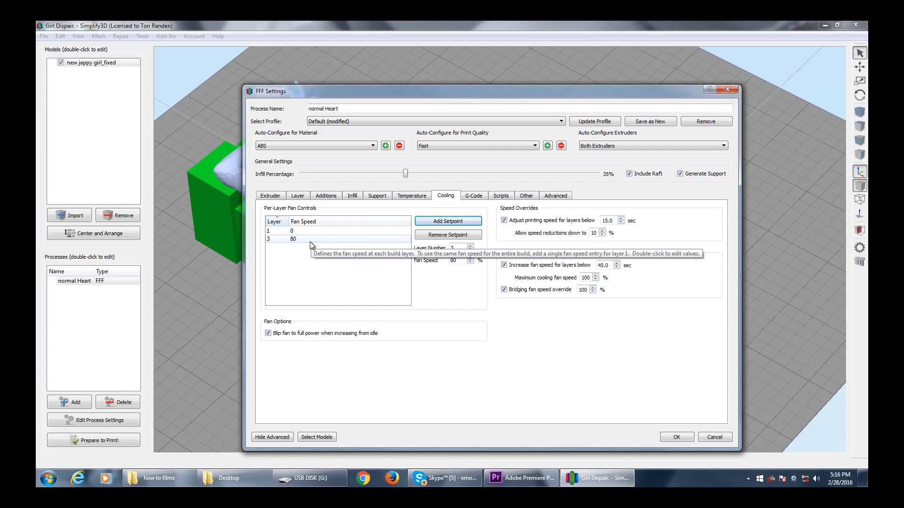
Review the G-code options, the starting script, and the speed, filament and bridging settings.
{"action": "left_click", "coordinate": [479, 197]}
{"action": "left_click", "coordinate": [497, 198]}
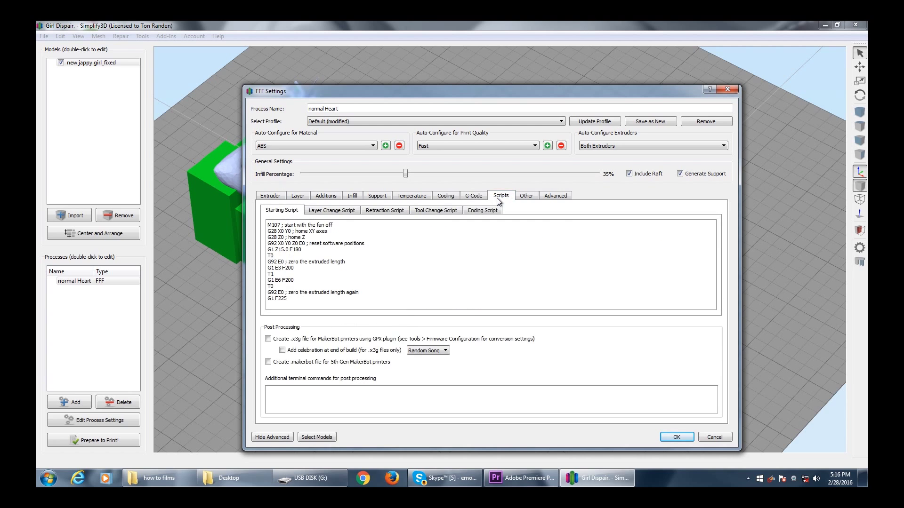
{"action": "left_click", "coordinate": [523, 196]}
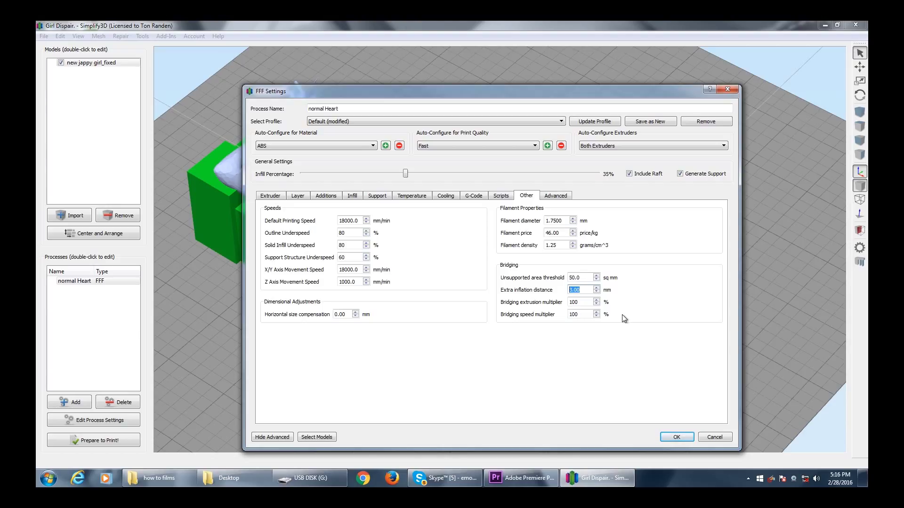
{"action": "left_click", "coordinate": [632, 305]}
Enable avoiding outline crossings for travel movements and accept the process settings.
{"action": "left_click", "coordinate": [557, 196]}
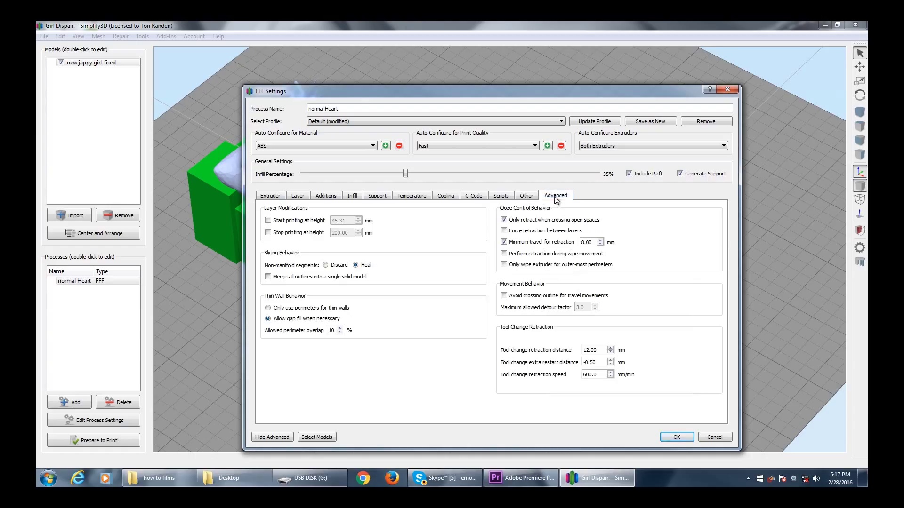
{"action": "left_click", "coordinate": [504, 296]}
{"action": "left_click", "coordinate": [674, 437]}
Slice the reclining figure with the updated process and inspect its model, support and raft toolpaths from several angles.
{"action": "left_click", "coordinate": [101, 441]}
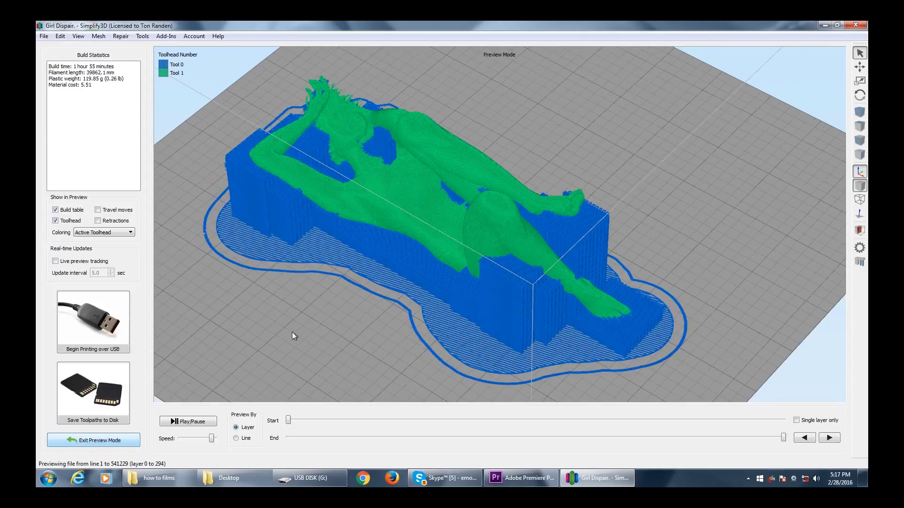
{"action": "left_click_drag", "start_coordinate": [292, 332], "coordinate": [459, 292]}
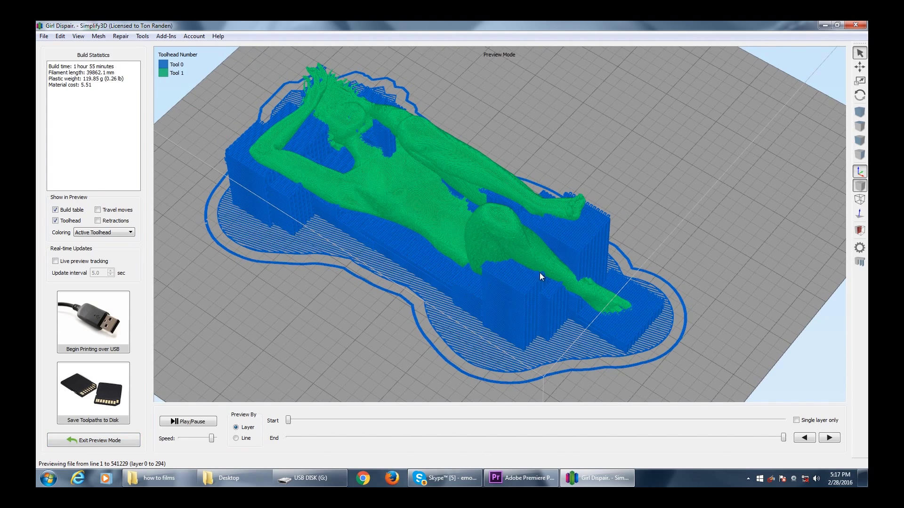
{"action": "left_click_drag", "start_coordinate": [357, 245], "coordinate": [364, 295]}
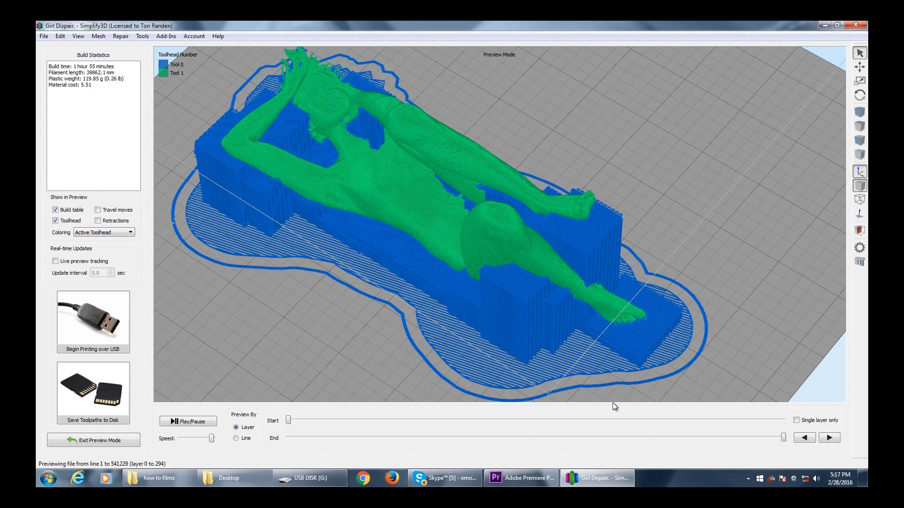
Step the toolpath preview's end layer through 19, 118 and 161 to examine the figure's infill and supports, and exit the preview.
{"action": "left_click_drag", "start_coordinate": [783, 438], "coordinate": [307, 405]}
{"action": "scroll", "coordinate": [336, 330], "scroll_direction": "up", "scroll_amount": 6}
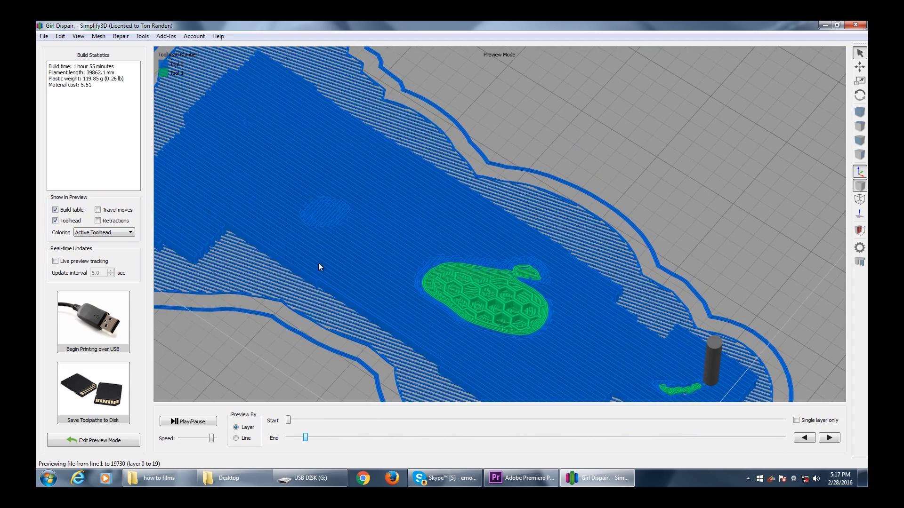
{"action": "left_click_drag", "start_coordinate": [306, 438], "coordinate": [574, 435]}
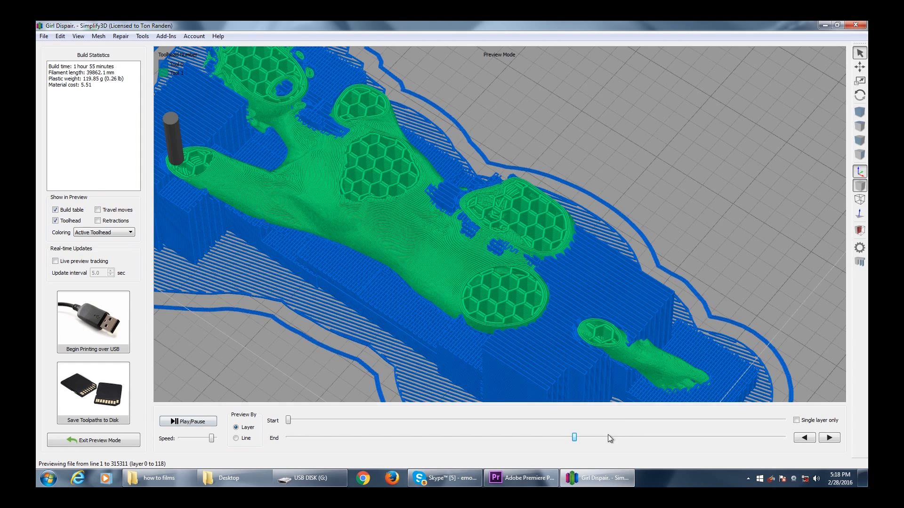
{"action": "left_click_drag", "start_coordinate": [575, 438], "coordinate": [681, 436]}
{"action": "left_click_drag", "start_coordinate": [391, 301], "coordinate": [336, 243]}
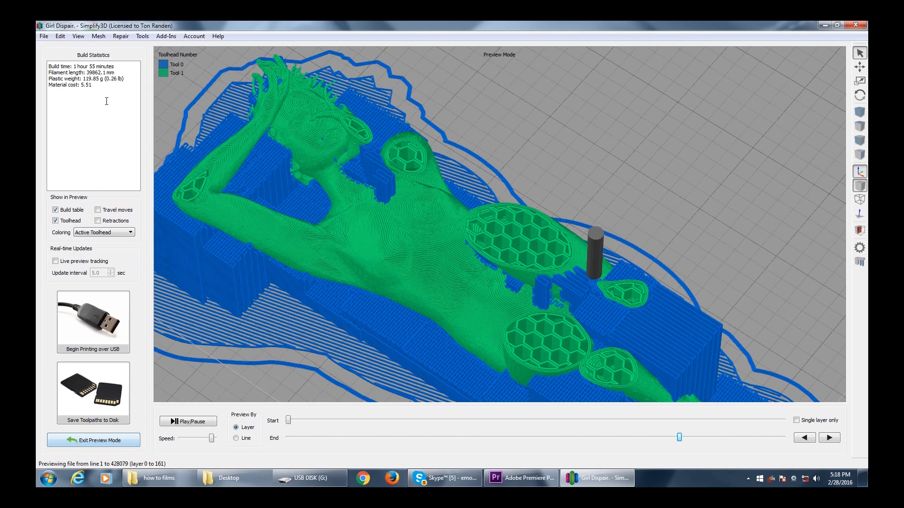
{"action": "left_click", "coordinate": [109, 442]}
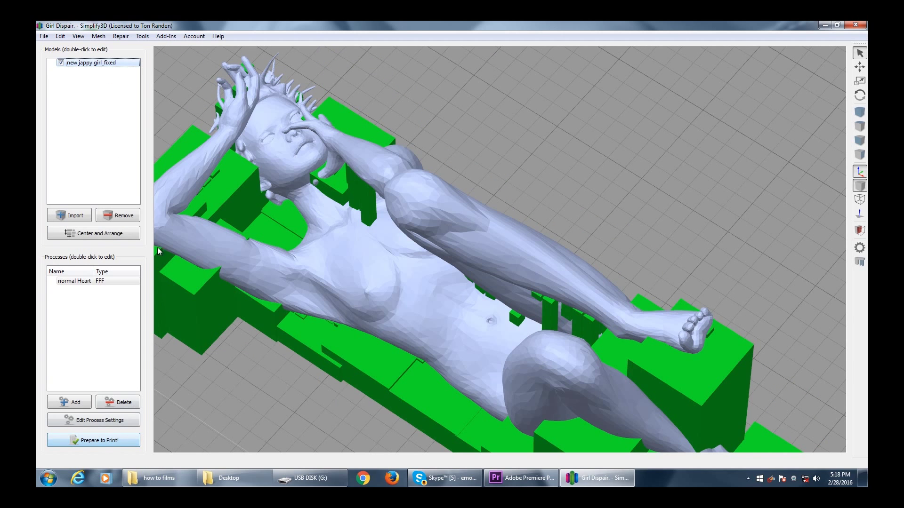
Set the infill percentage of the normal Heart process to 60% and accept the settings.
{"action": "double_click", "coordinate": [98, 283]}
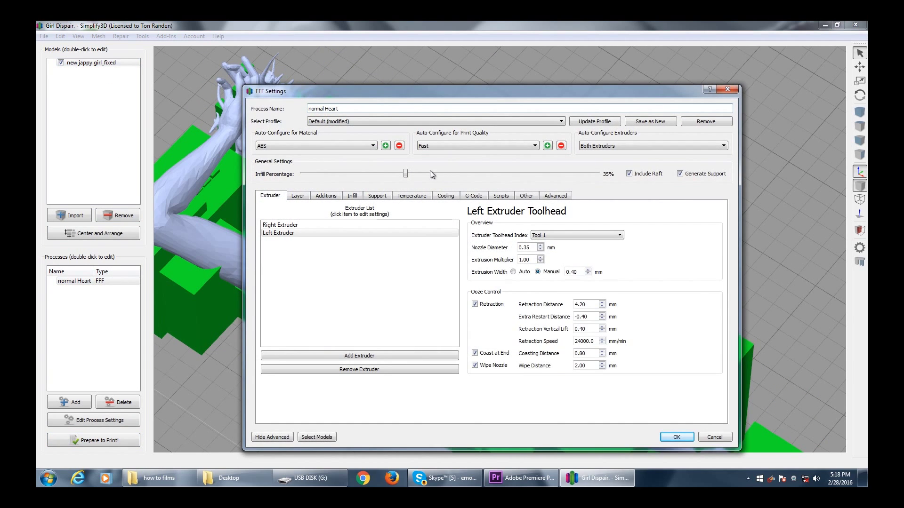
{"action": "left_click_drag", "start_coordinate": [405, 174], "coordinate": [484, 177]}
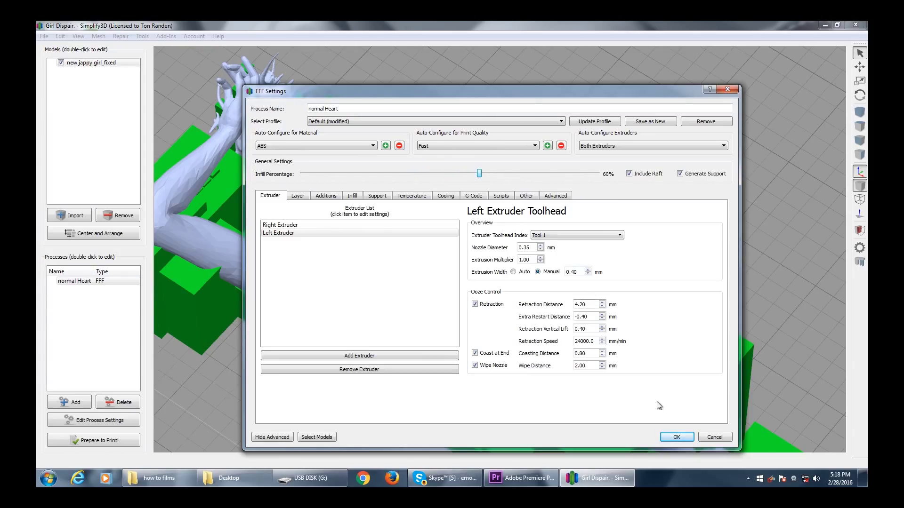
{"action": "left_click", "coordinate": [676, 437]}
Slice the figure again, cut the preview down to layer 78 to examine the denser infill, and return to the model view.
{"action": "left_click", "coordinate": [118, 440]}
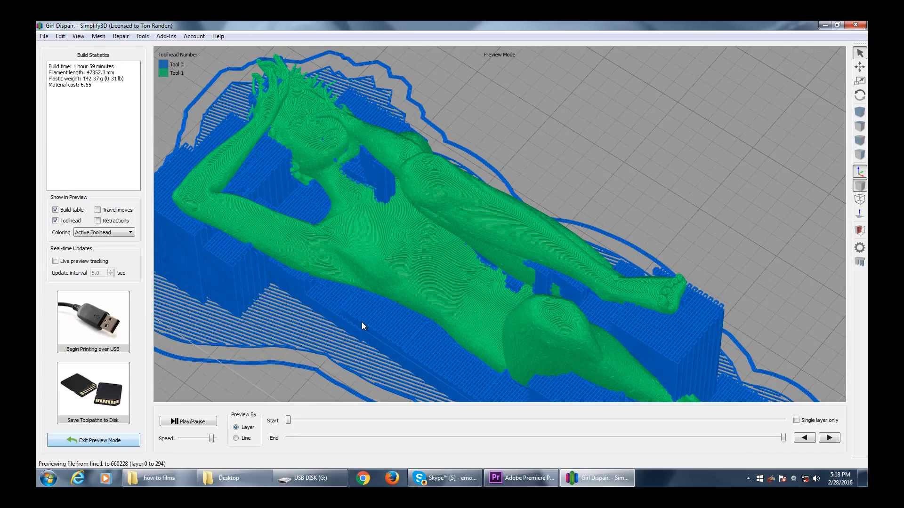
{"action": "left_click_drag", "start_coordinate": [784, 438], "coordinate": [457, 418]}
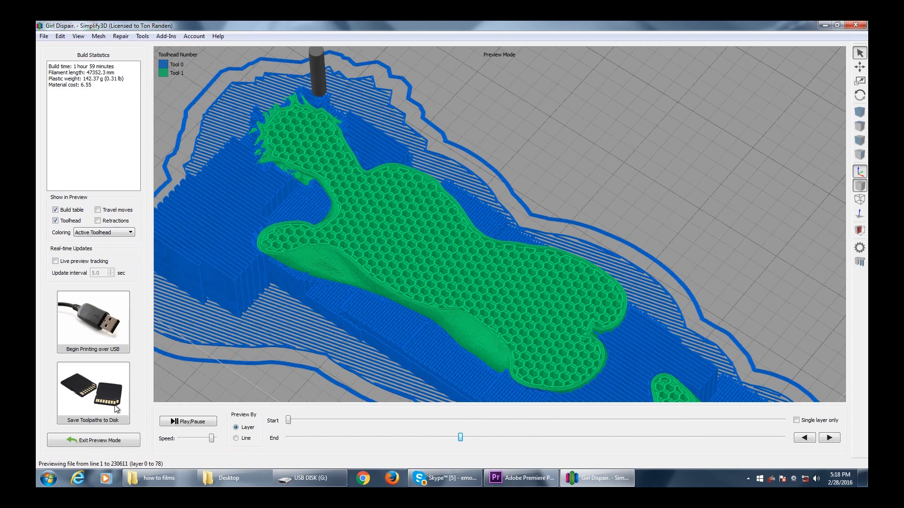
{"action": "left_click", "coordinate": [101, 441]}
{"action": "left_click_drag", "start_coordinate": [270, 325], "coordinate": [304, 269]}
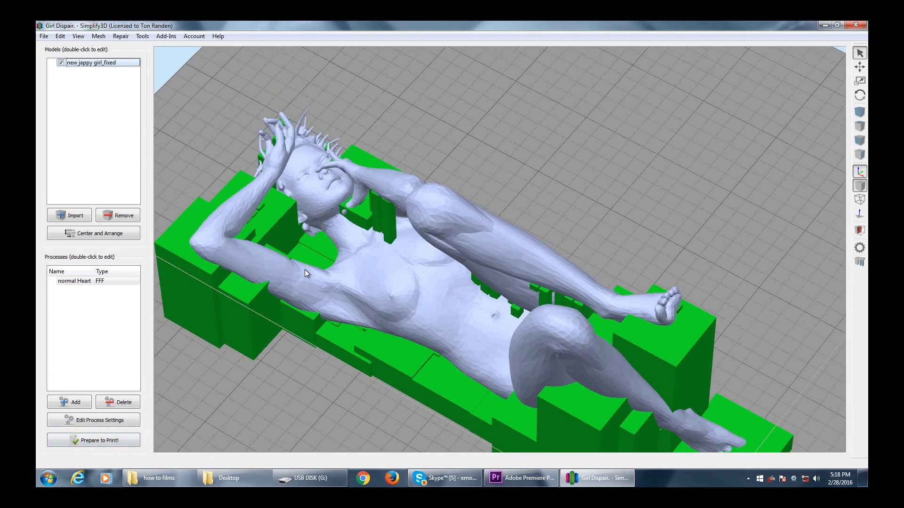